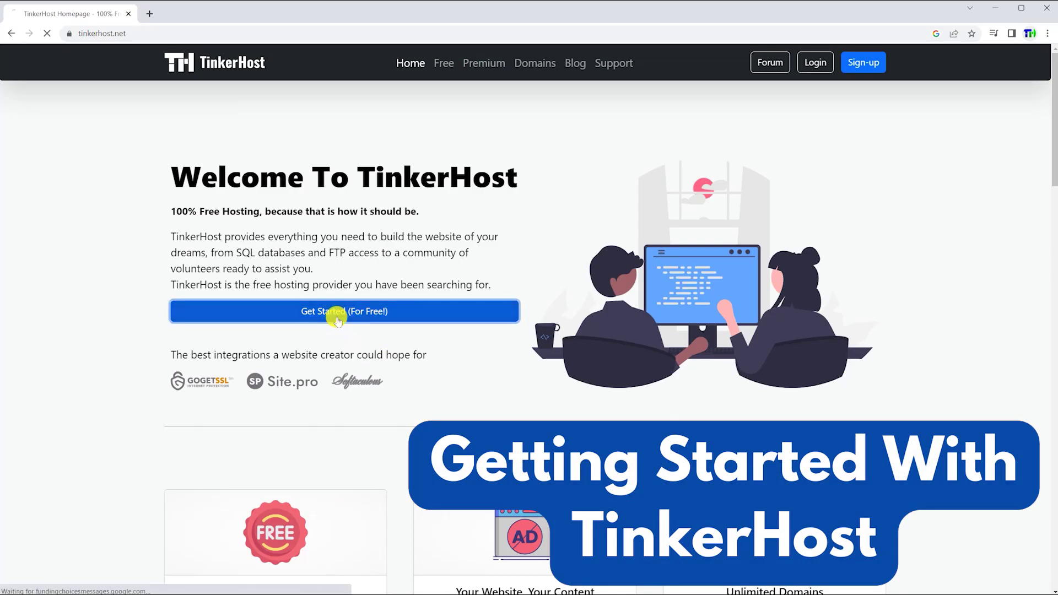
Step: Fill in first name, last name, email, and a pasted password with matching confirmation
click(370, 228)
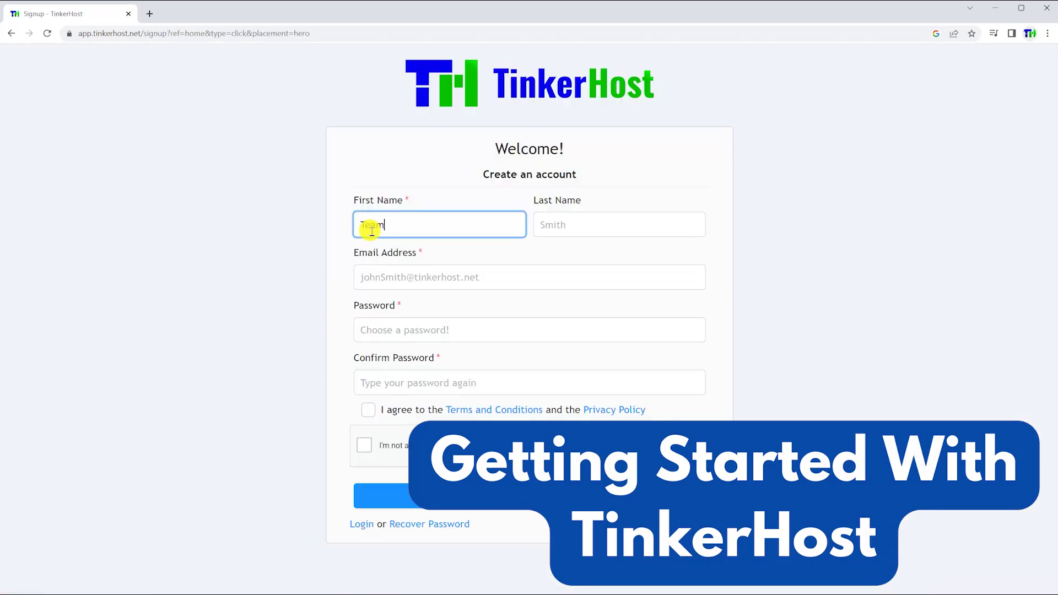
key(Tab)
text(TinkerHost)
key(Tab)
key(Tab)
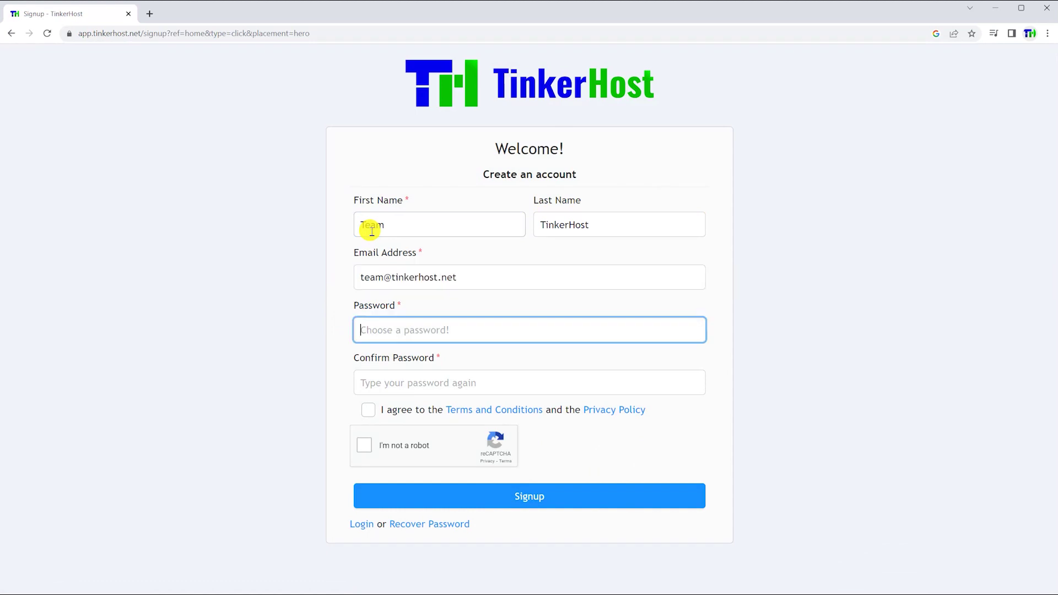
key(ctrl+v)
key(Tab)
key(ctrl+v)
scroll(377, 248, down, 1)
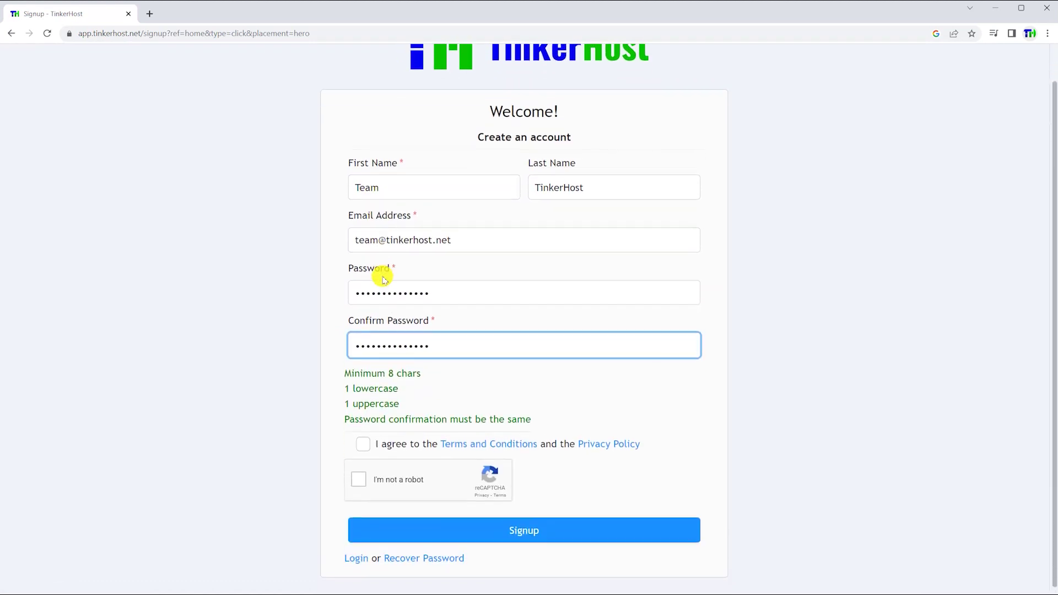
Step: Accept the terms and privacy policy and submit the signup form
click(393, 446)
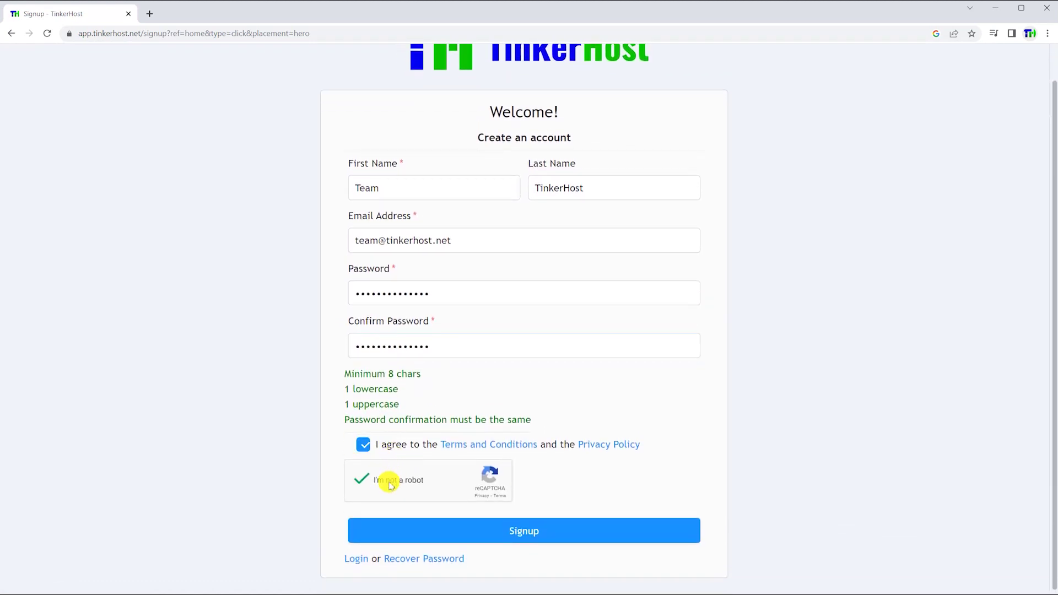
click(494, 538)
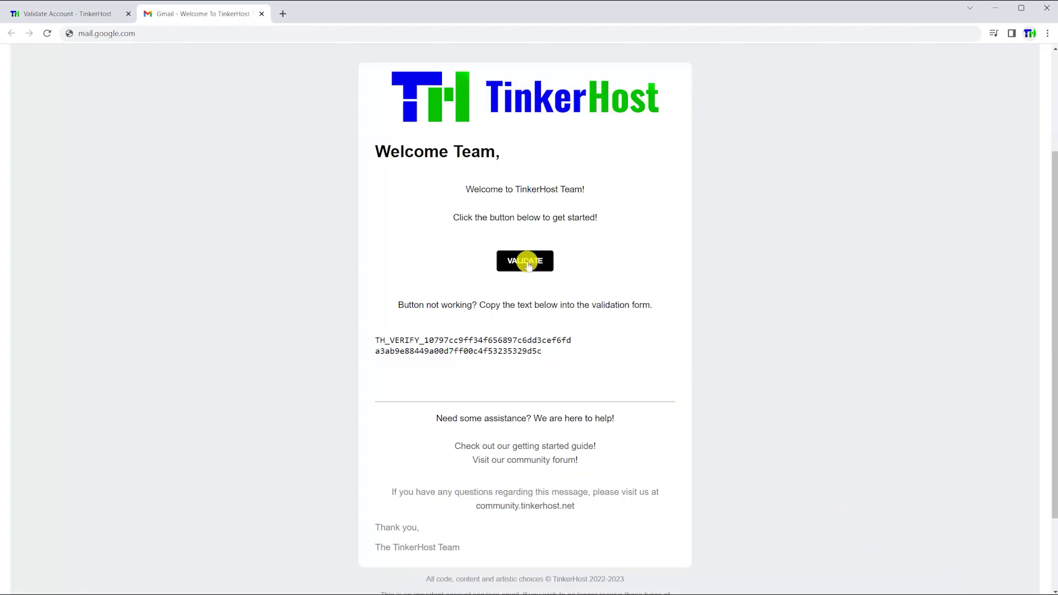
Step: Validate the account from the welcome email, activate it, and go to the hosting accounts list
click(526, 260)
scroll(529, 264, down, 3)
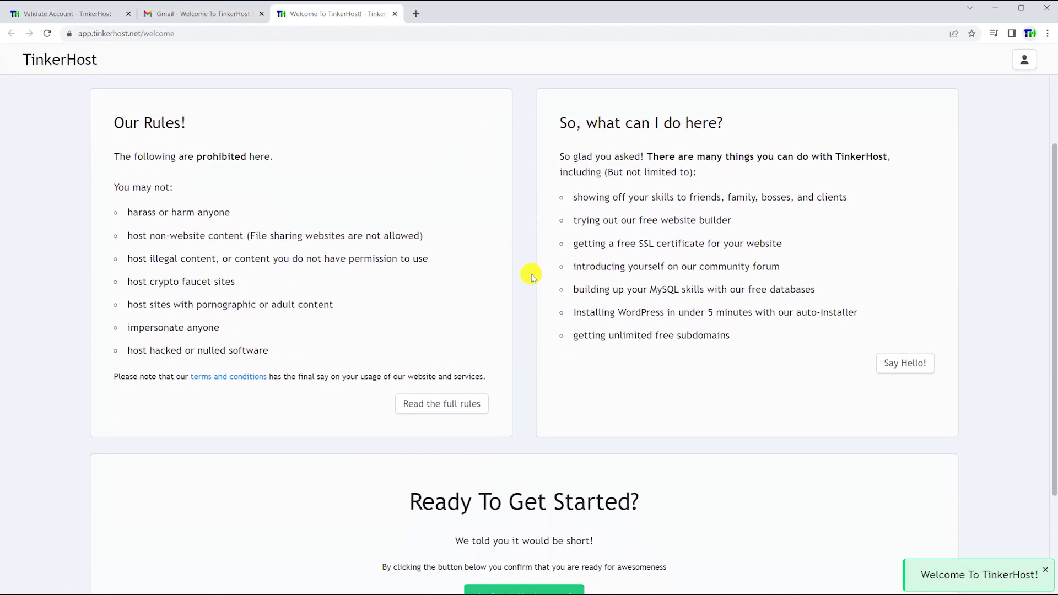
click(548, 458)
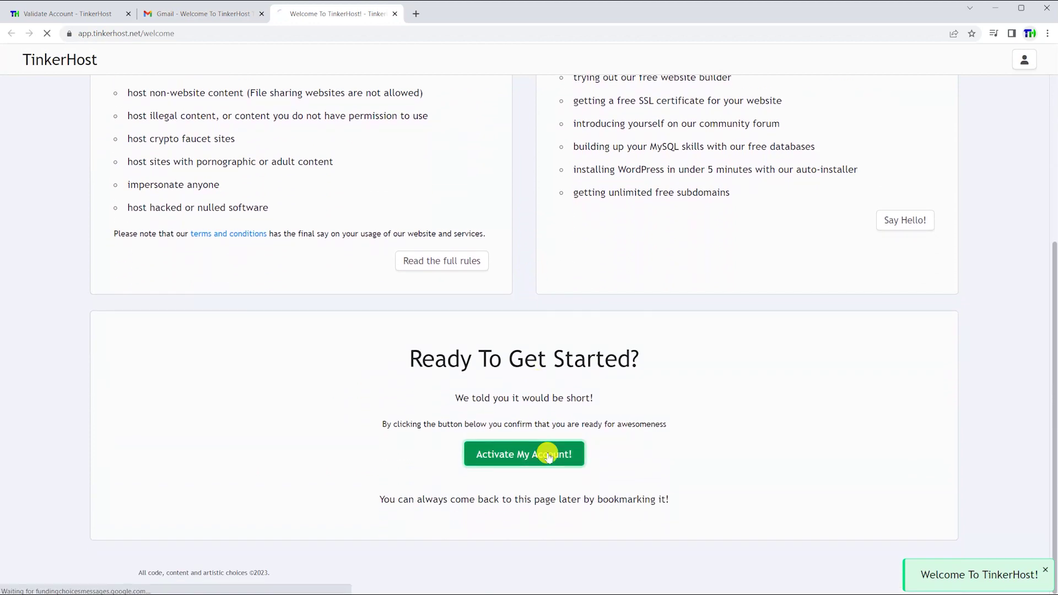
click(221, 190)
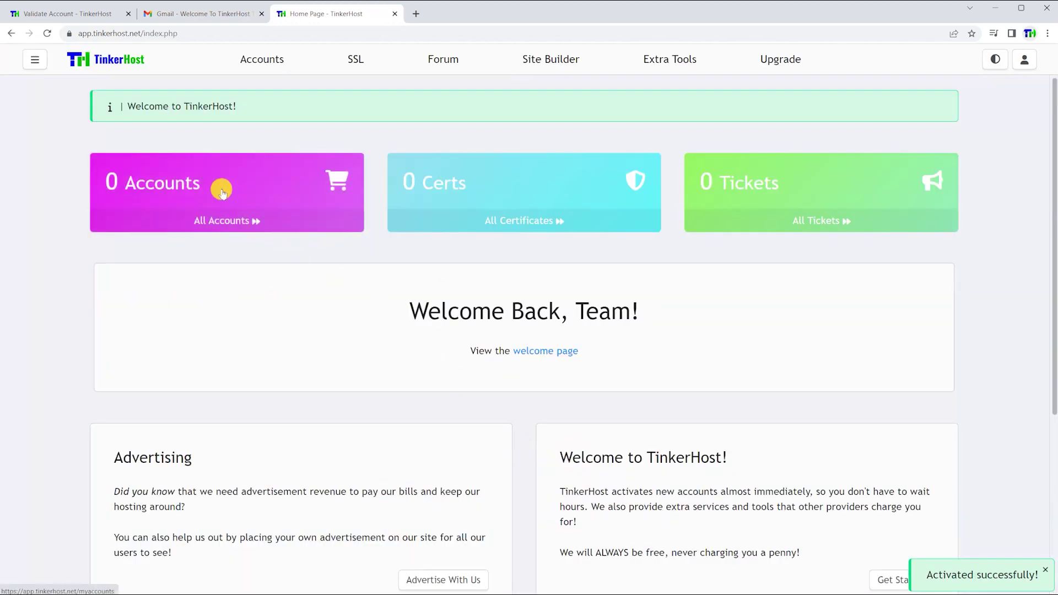
Step: Start a new hosting account on the free subdomain myfirstdomainname.thsite.top and validate its availability
click(575, 205)
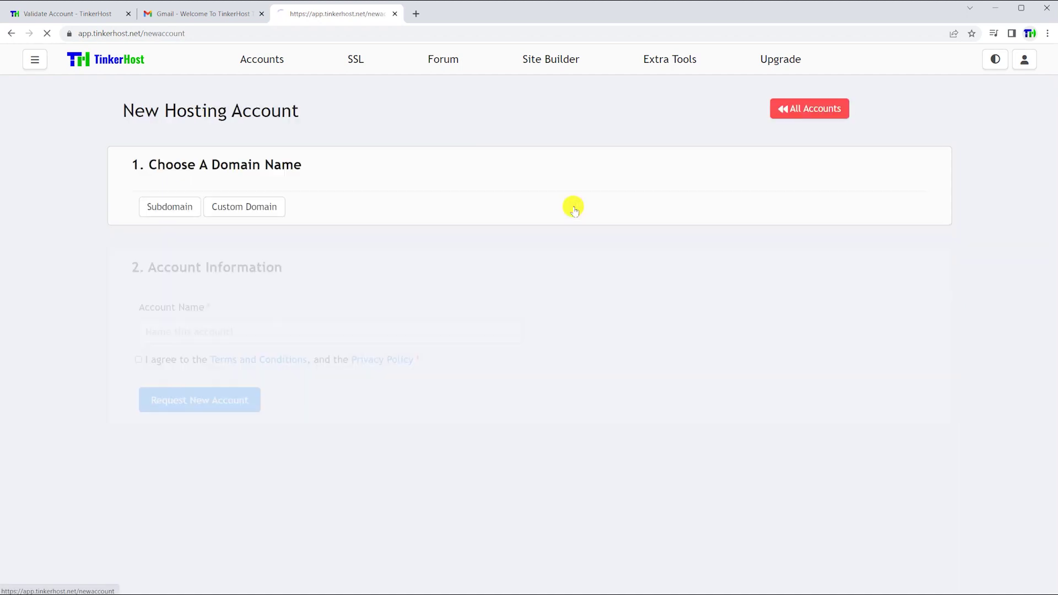
click(456, 337)
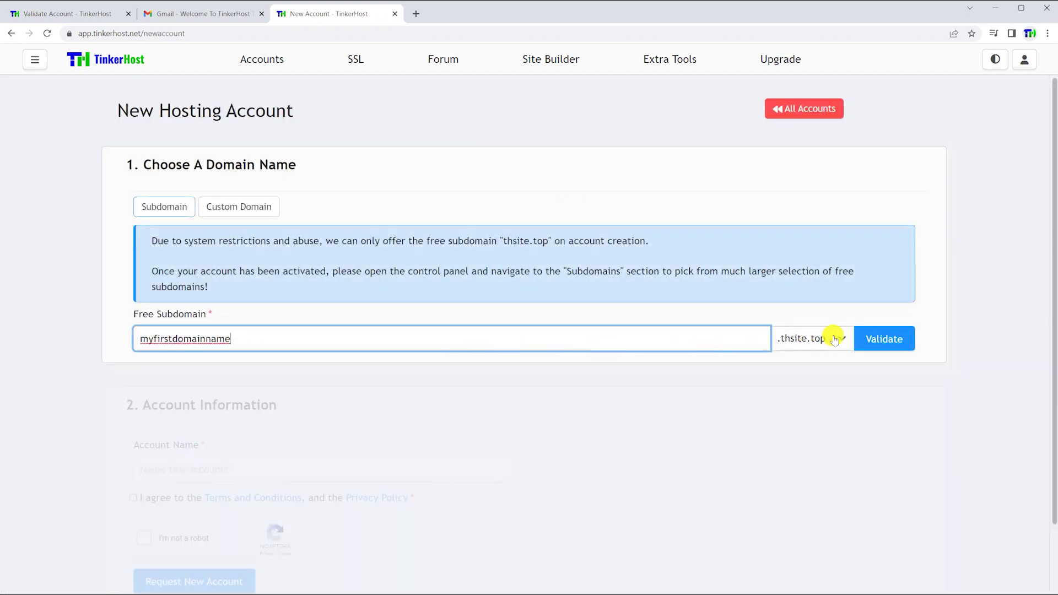
click(899, 339)
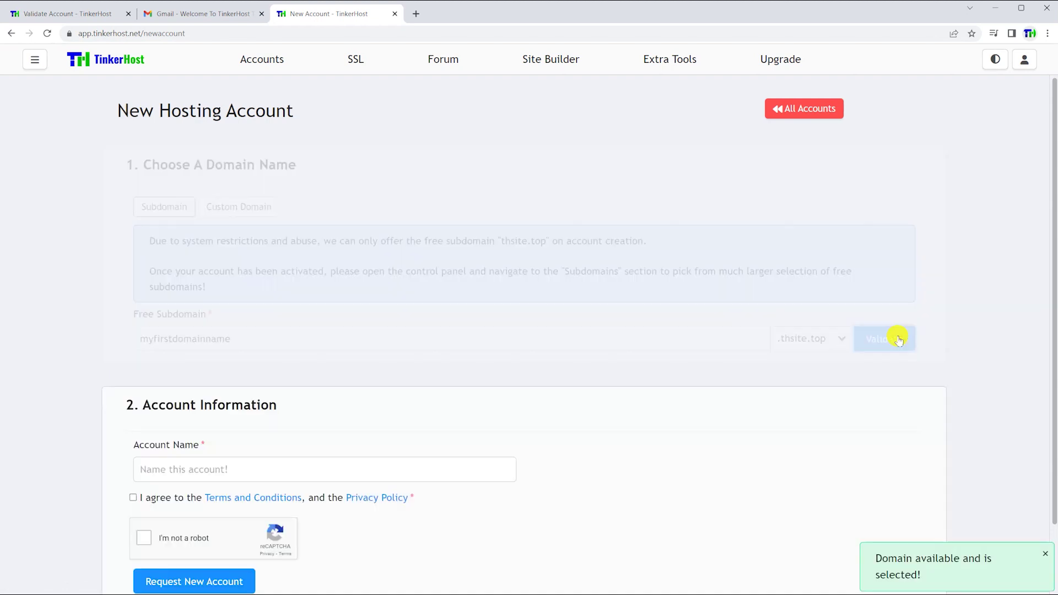
scroll(899, 339, down, 1)
Step: Name the account My first Account!, accept the terms, and request the new account
click(422, 439)
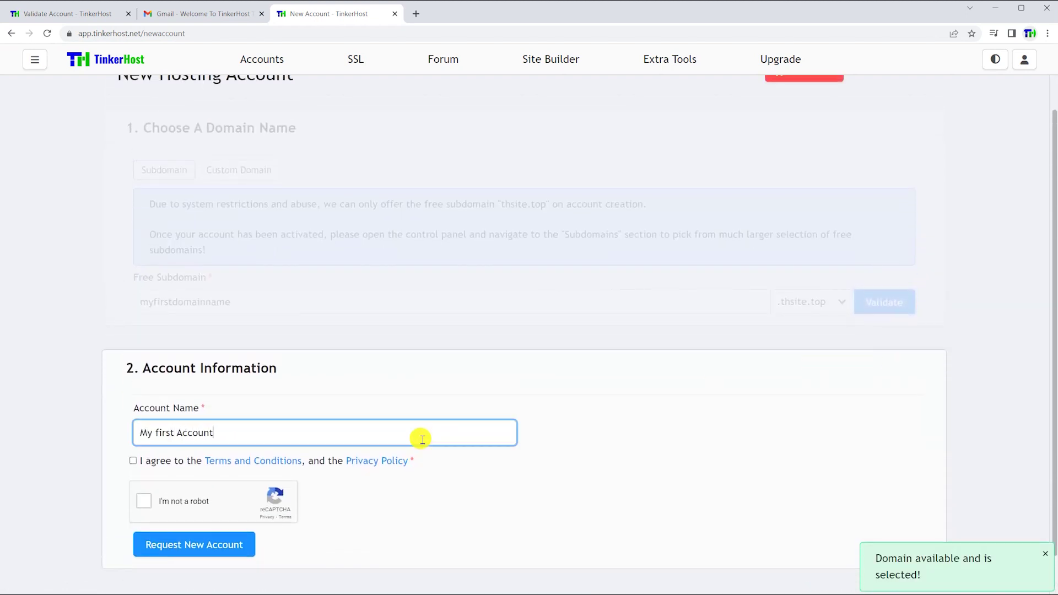
click(329, 464)
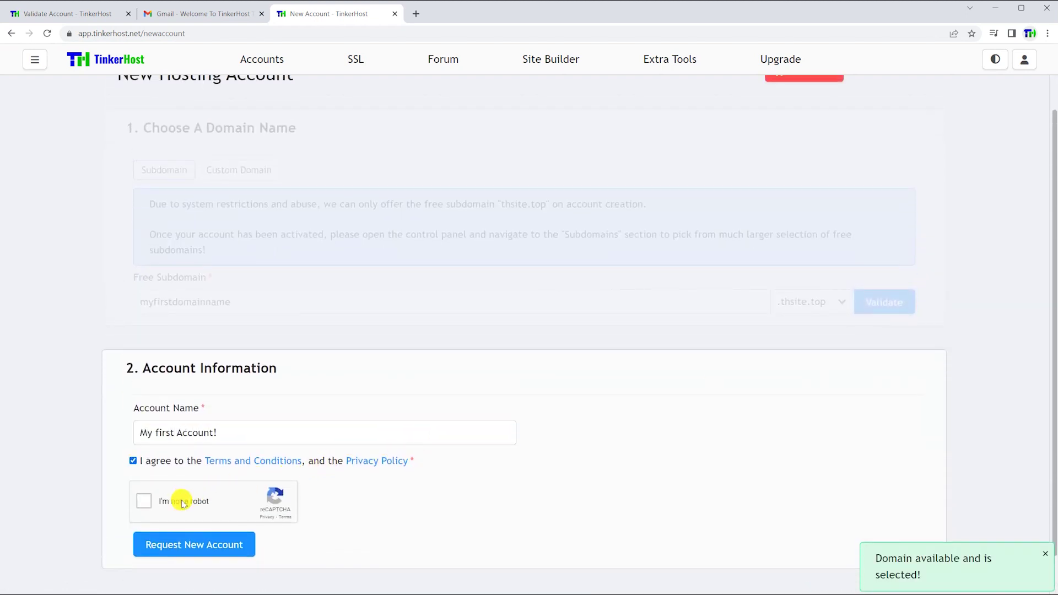
click(173, 545)
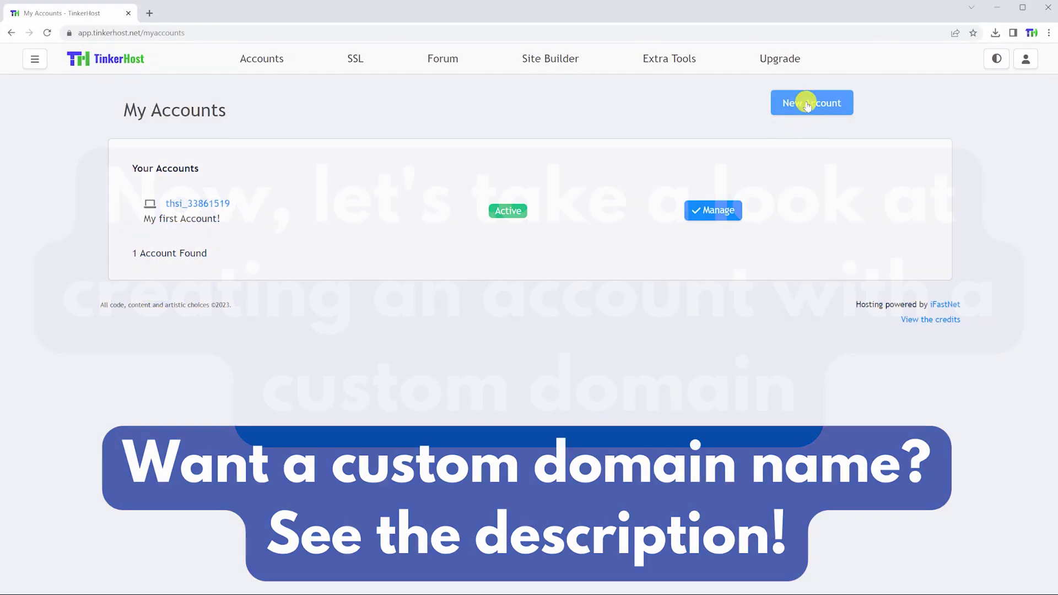
Step: Start another hosting account using a custom domain and validate that the domain is available
click(804, 103)
click(248, 206)
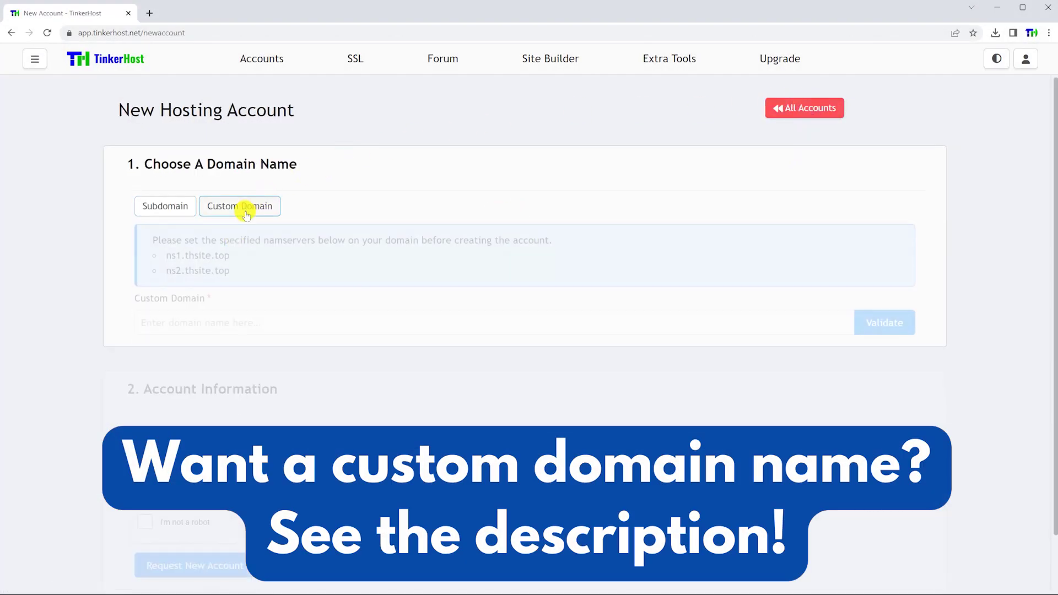
click(192, 323)
text(myawesomedomainname.ml)
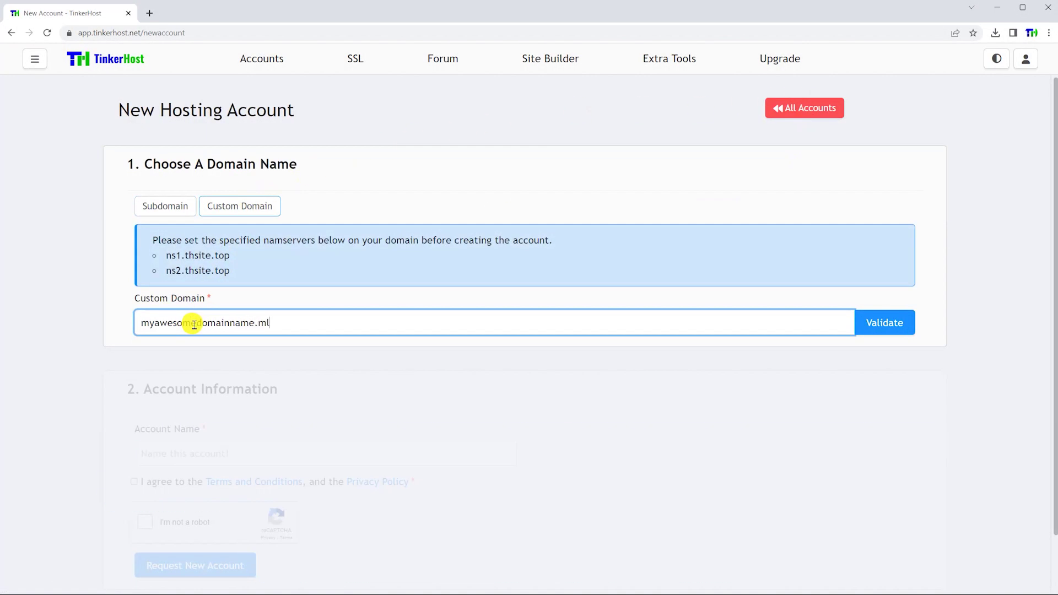
click(901, 333)
scroll(553, 390, down, 1)
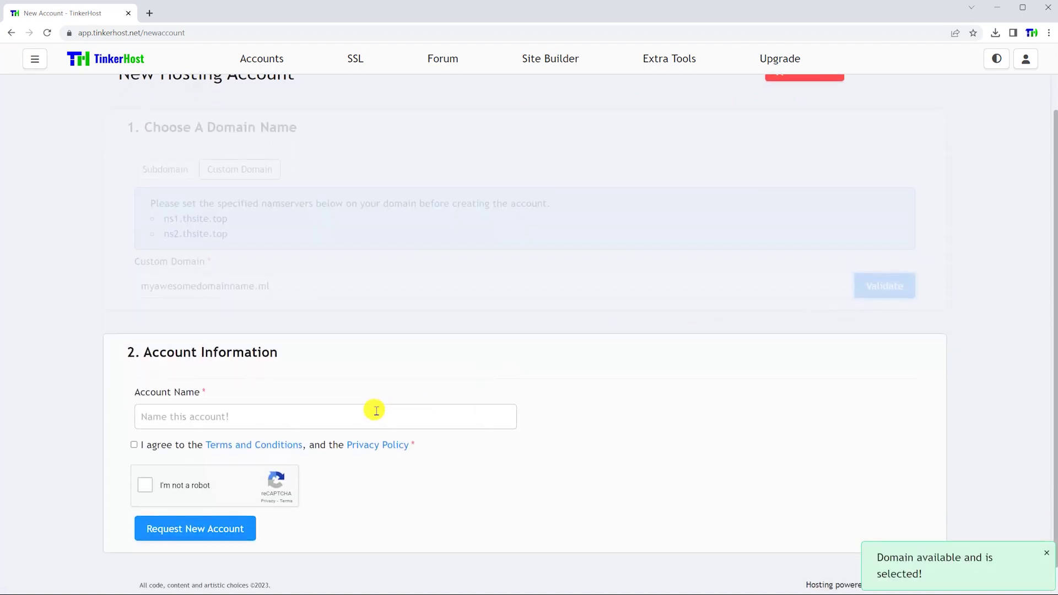
Step: Name the account, agree to the terms, pass the robot check, and request it
click(369, 415)
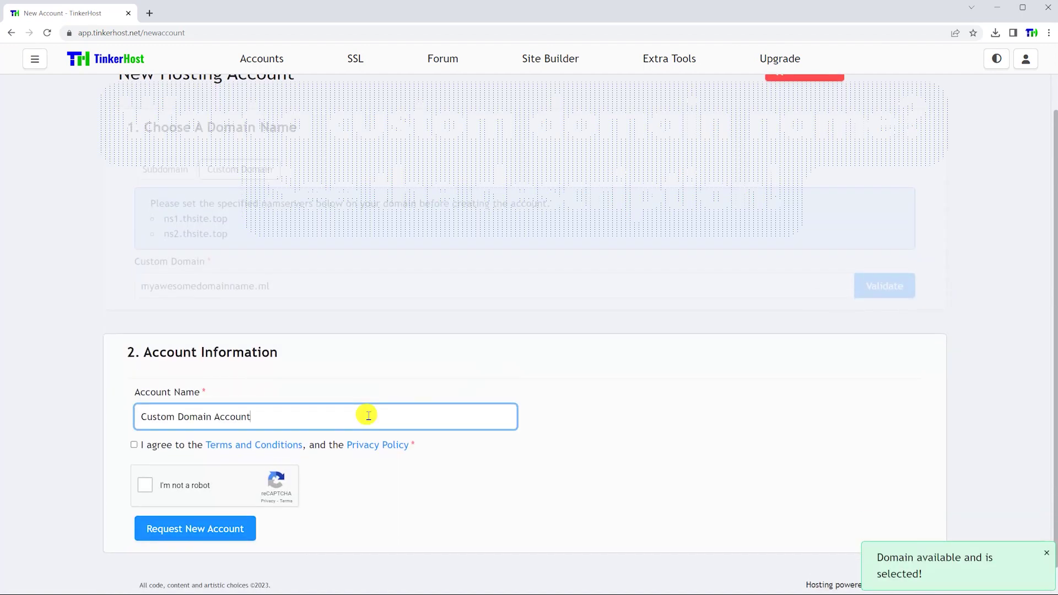
click(182, 447)
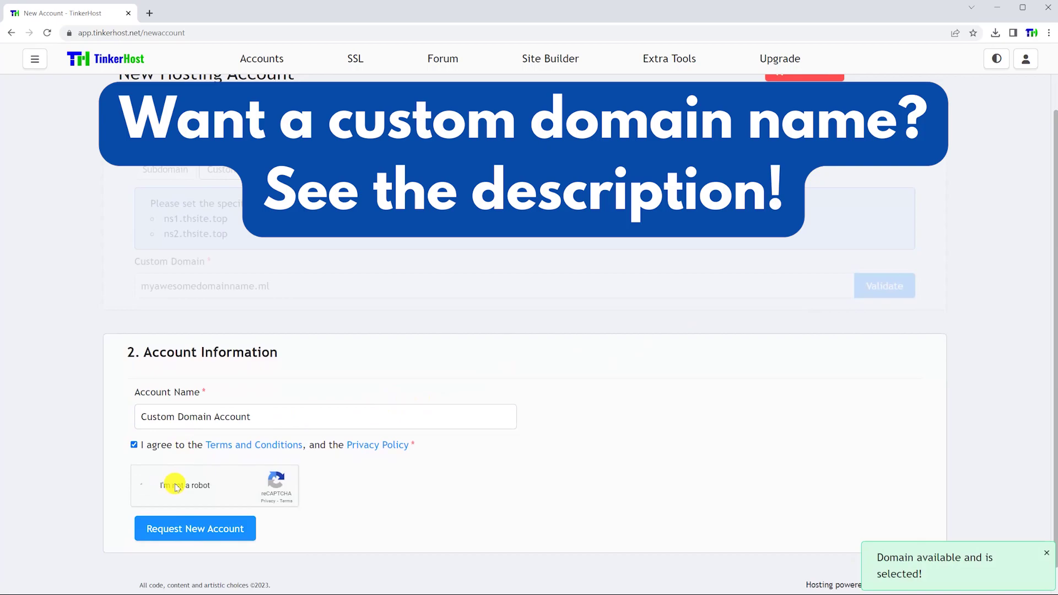
click(170, 528)
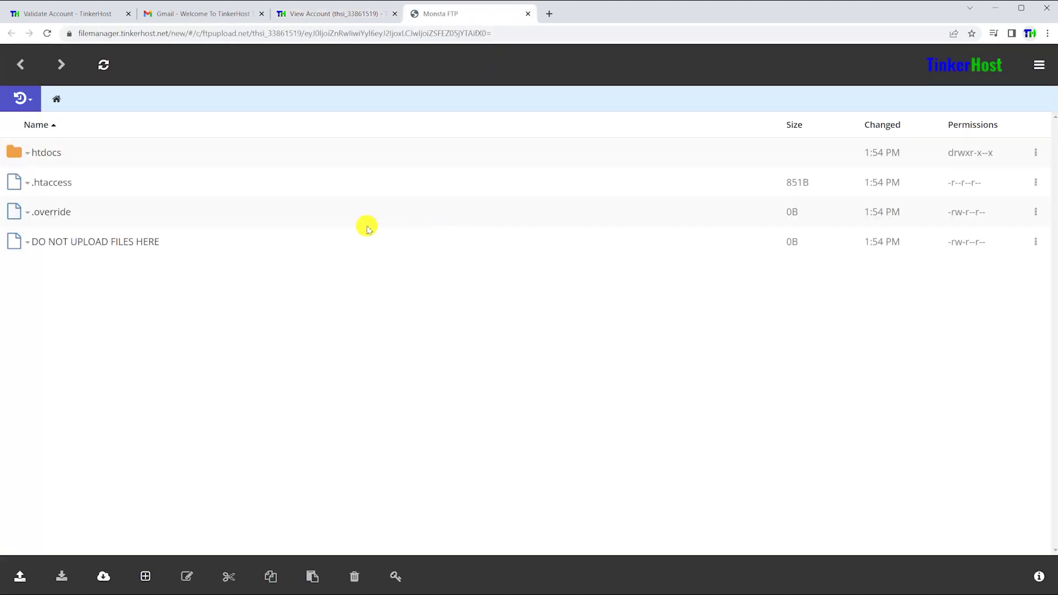
Step: Create a new file named index.html inside the htdocs folder
click(50, 153)
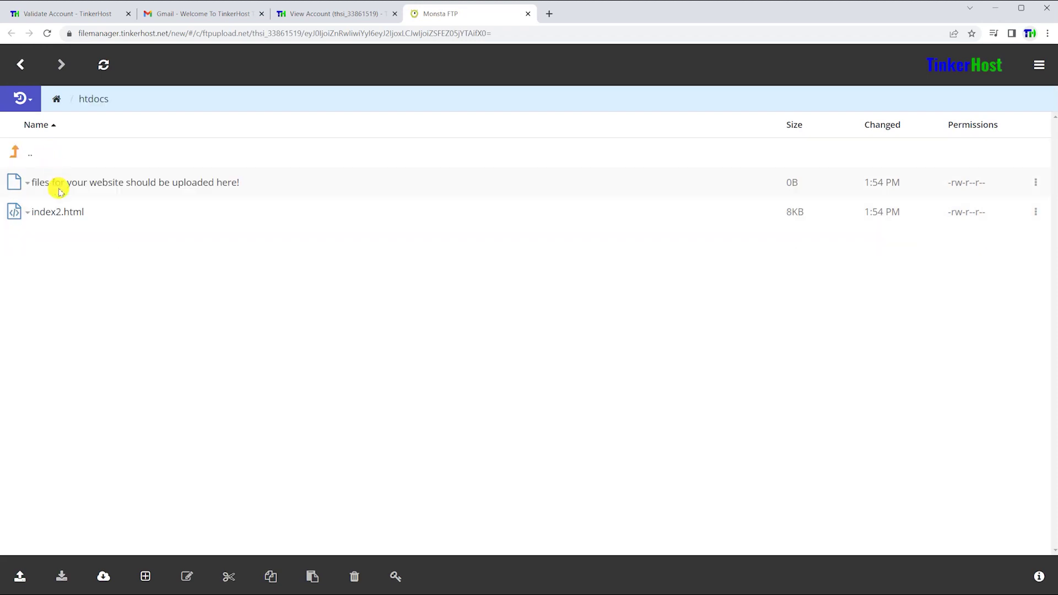
click(146, 573)
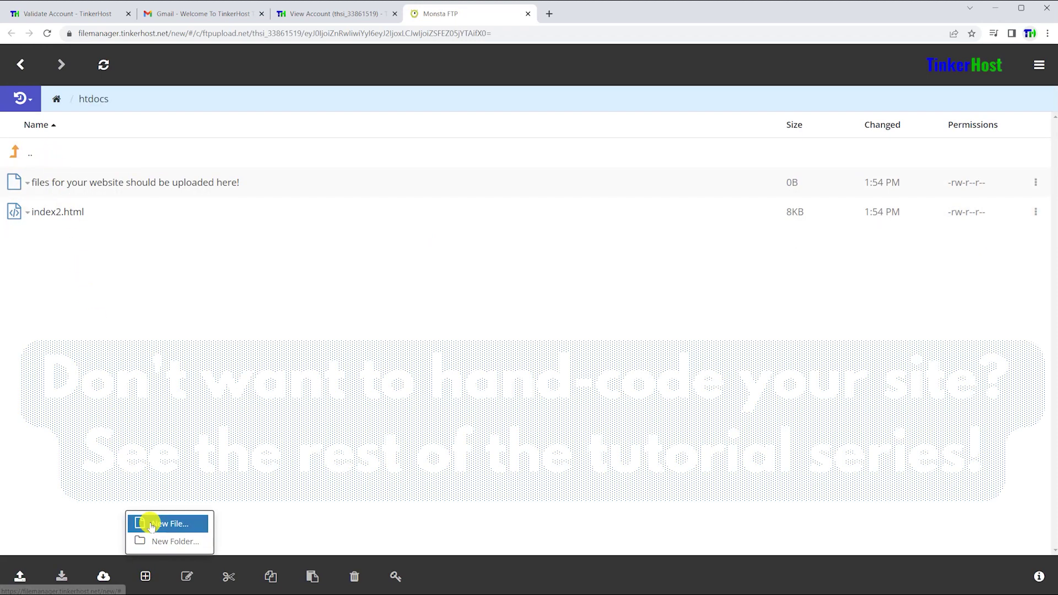
click(151, 525)
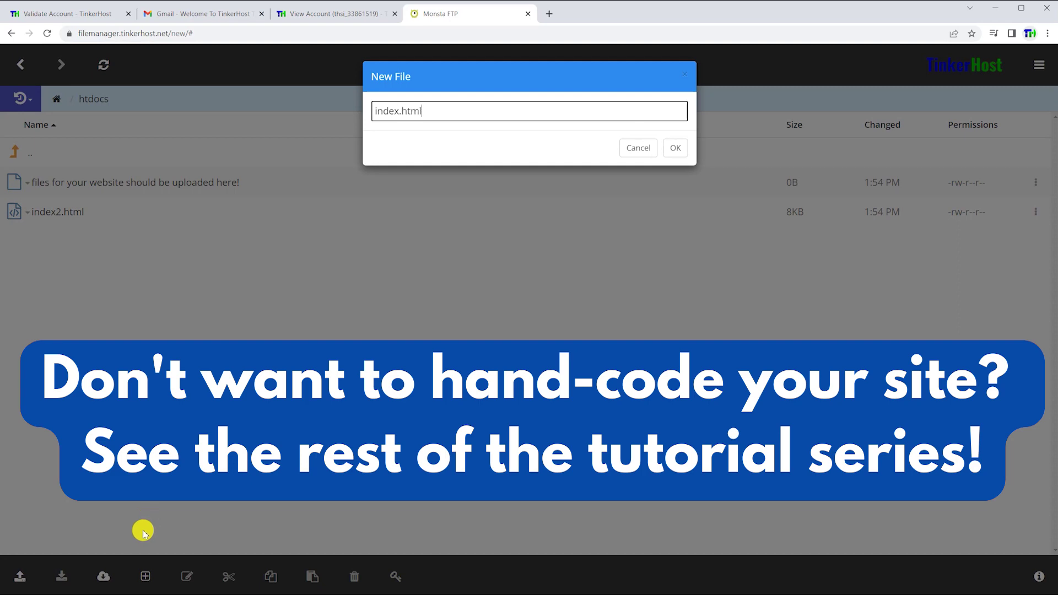
click(675, 150)
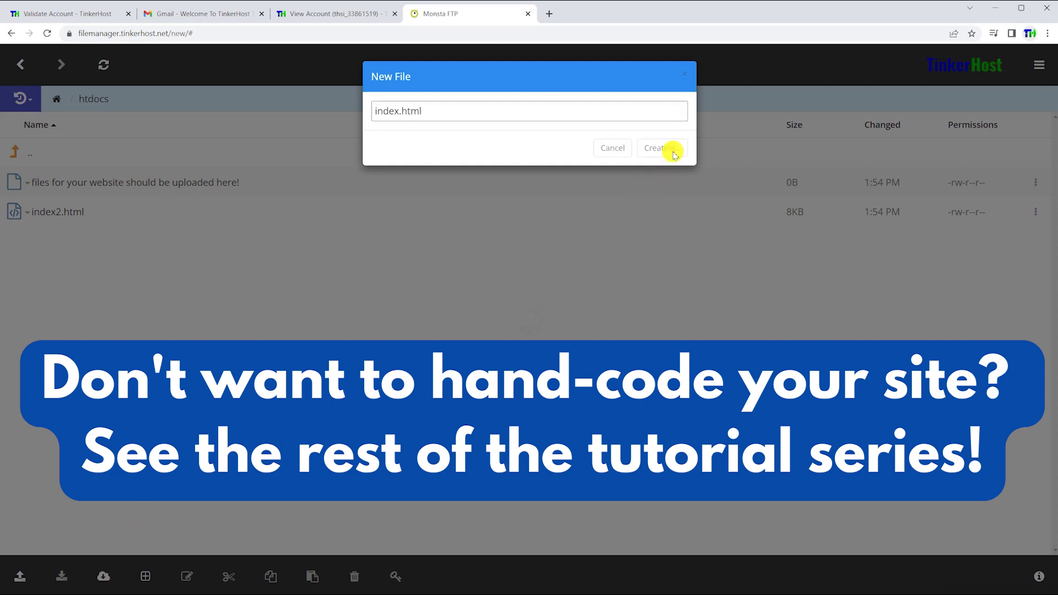
text(<h1 style="text-align:center">Hello Wor)
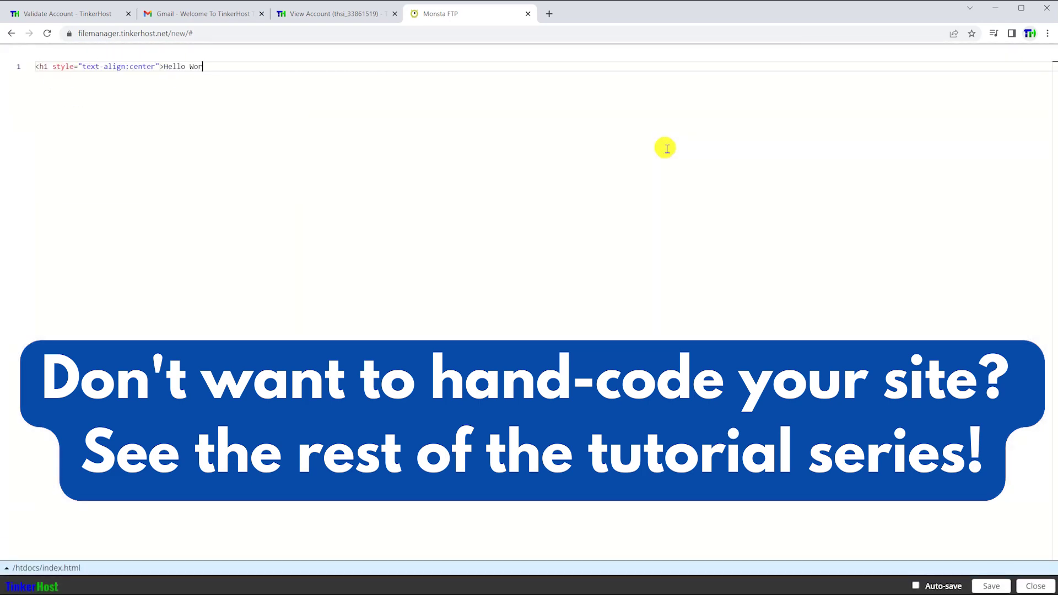
text(ld!</h1>)
Step: Write a centred Hello World! heading with a welcome paragraph, save index.html, and close the editor
key(Return)
text(<p style="text-align:center">Welcome )
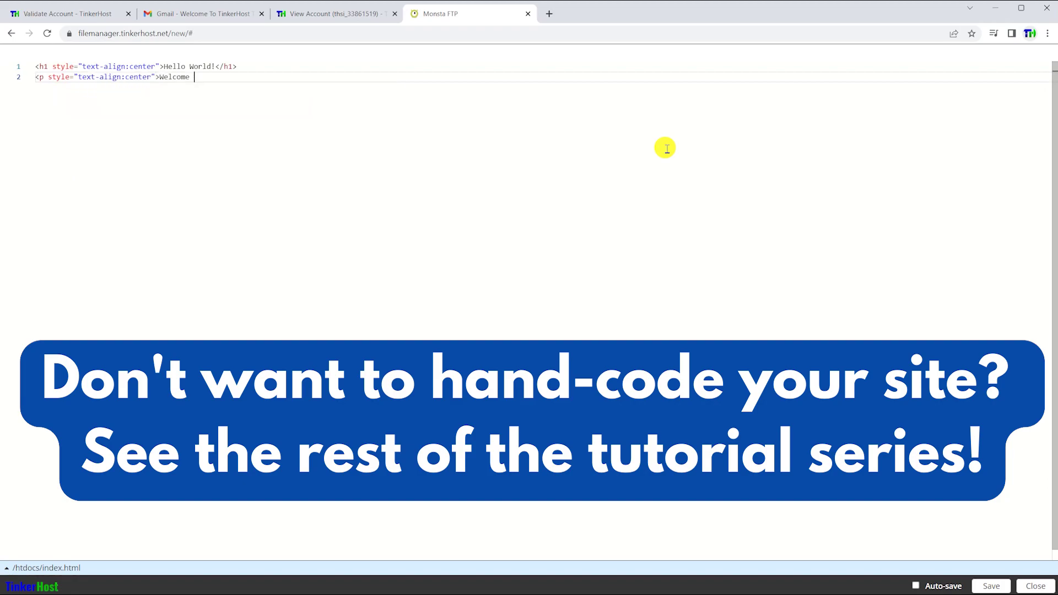
text(to my website!</p>)
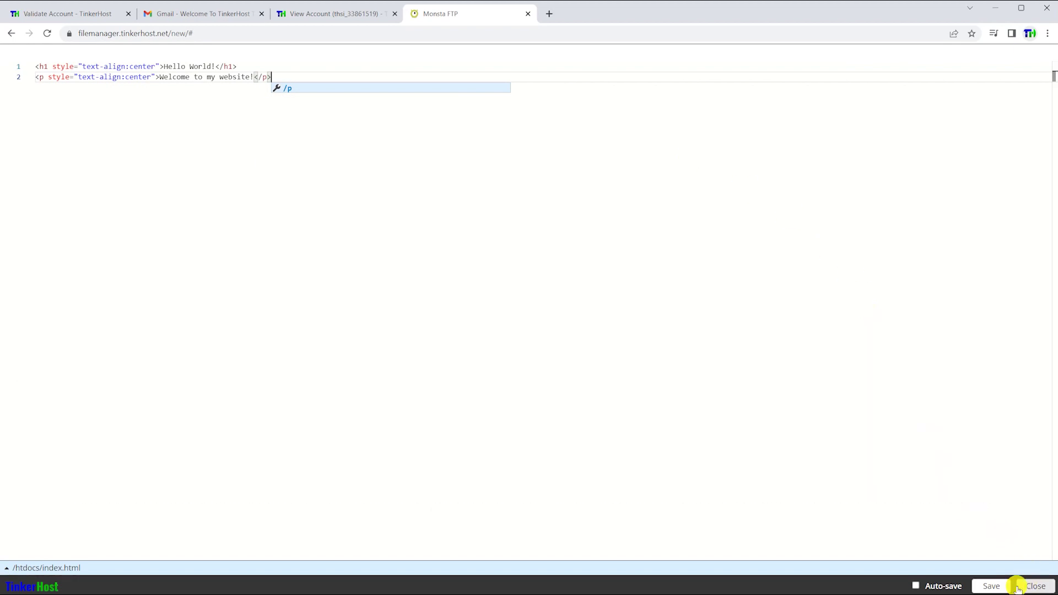
click(996, 587)
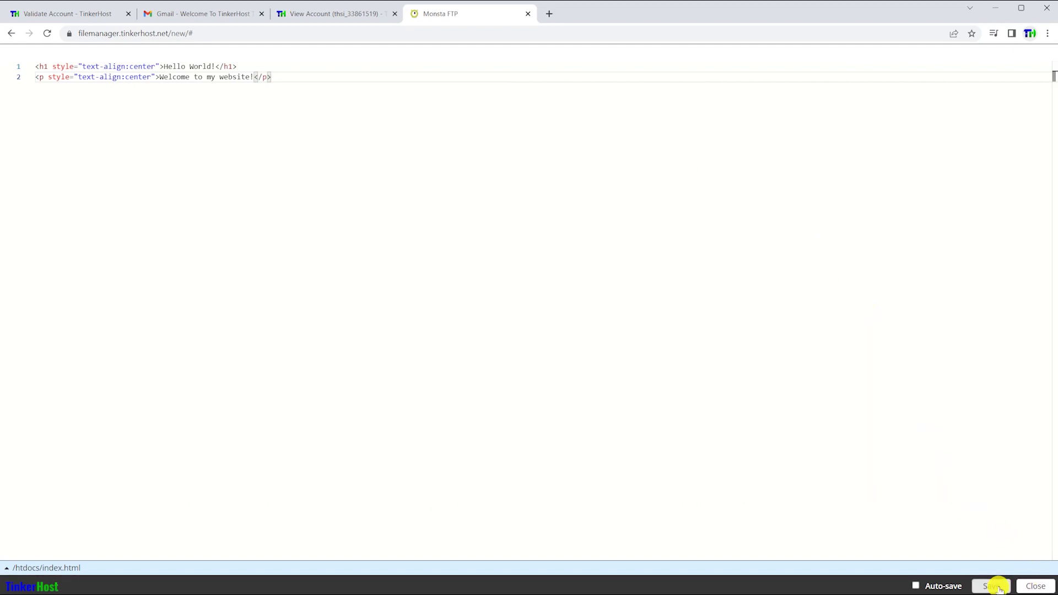
click(1034, 587)
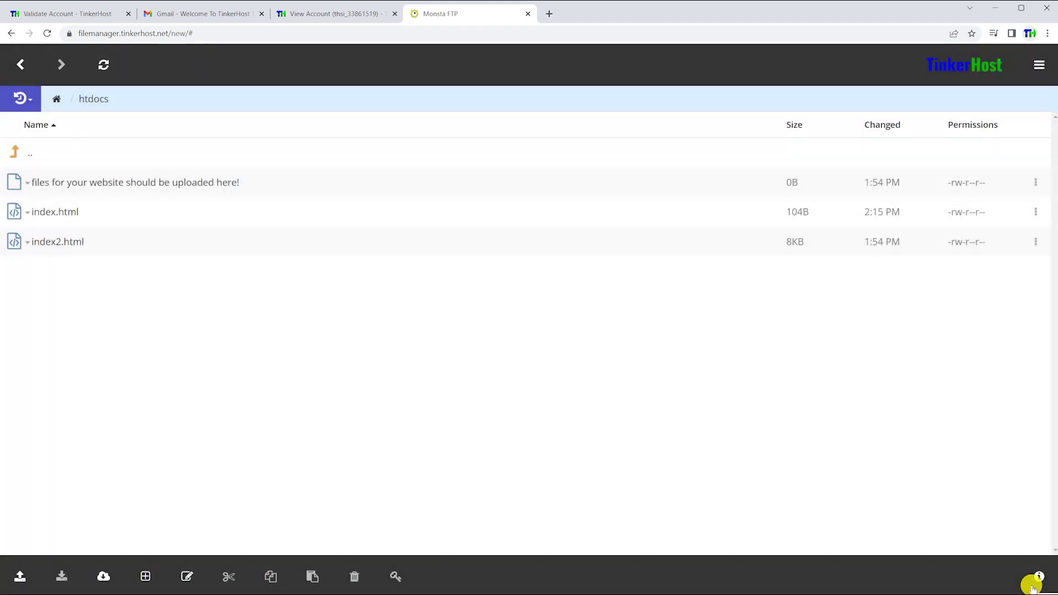
Step: Return to the TinkerHost account page and refresh its domain list to show myfirstdomainname.thsite.top
click(341, 15)
scroll(361, 140, down, 4)
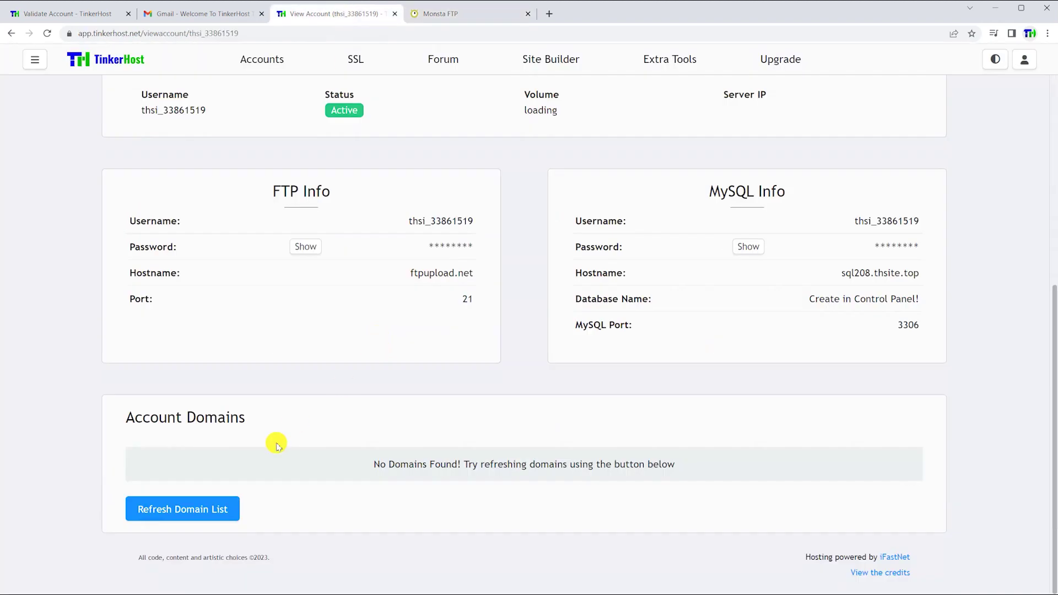
click(171, 507)
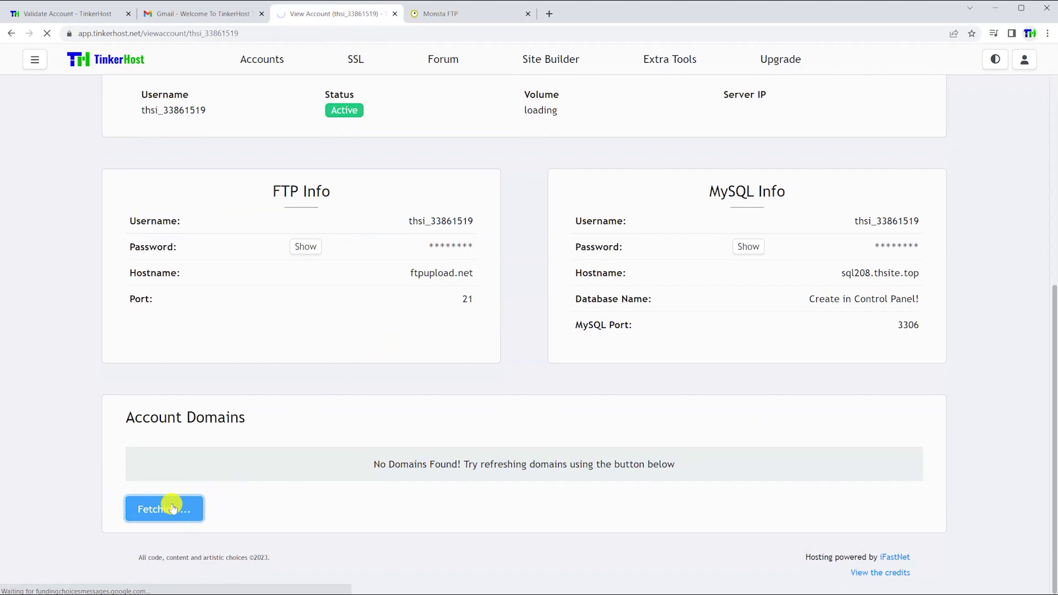
scroll(171, 492, down, 2)
scroll(171, 490, down, 3)
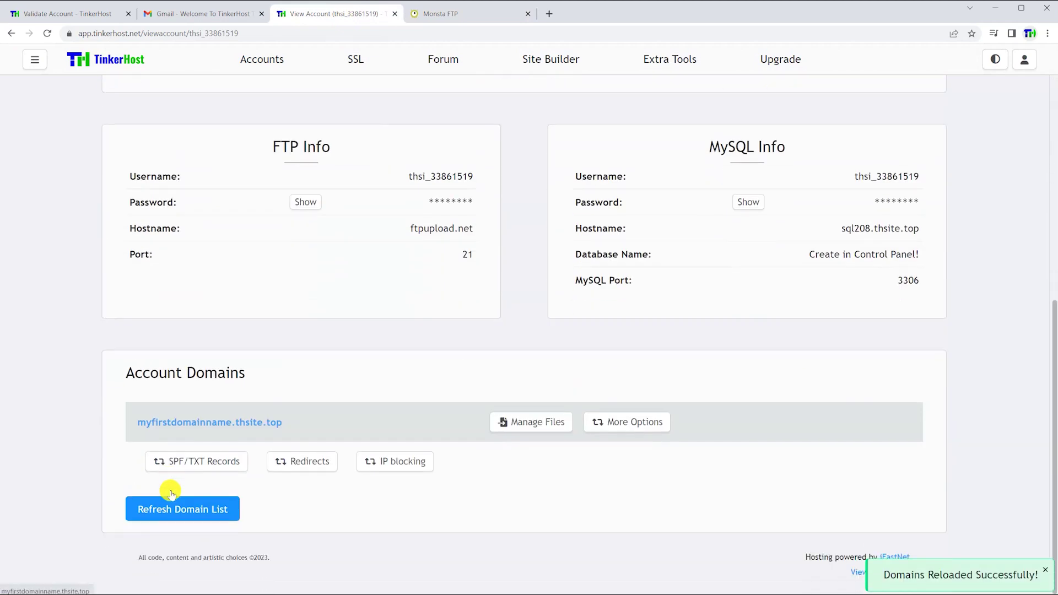